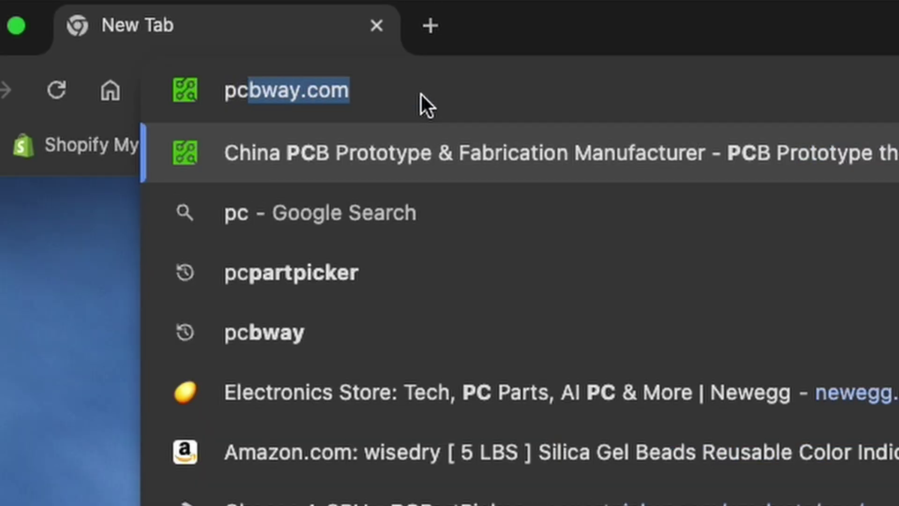
# - Load pcbway.com and go to its 3D printing quote page
pyautogui.press('Return')
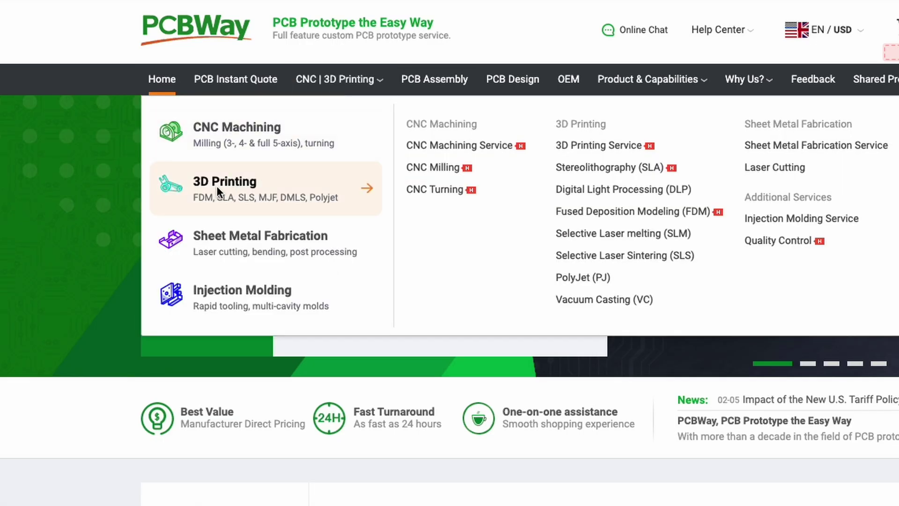
pyautogui.click(216, 186)
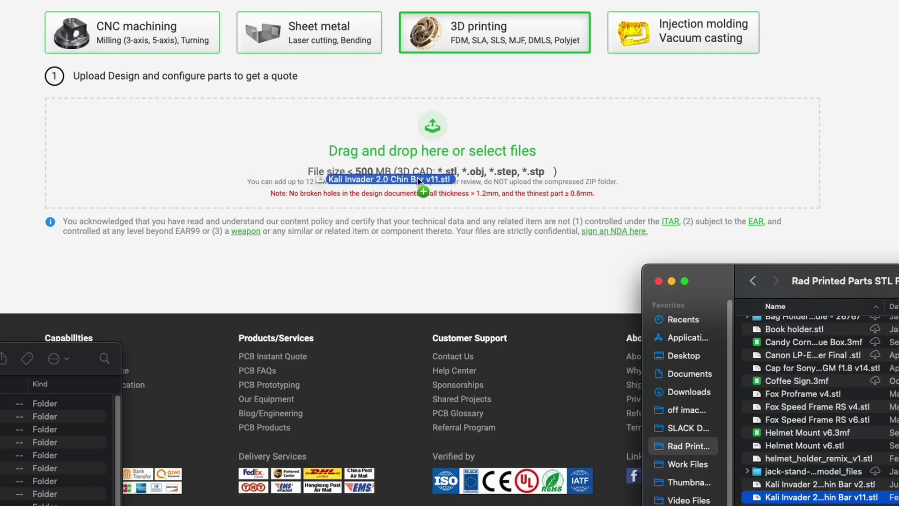
# - Upload Kali Invader 2.0 Chin Bar v11.stl and set the quantity to 1
pyautogui.moveTo(780, 485); pyautogui.dragTo(372, 176)
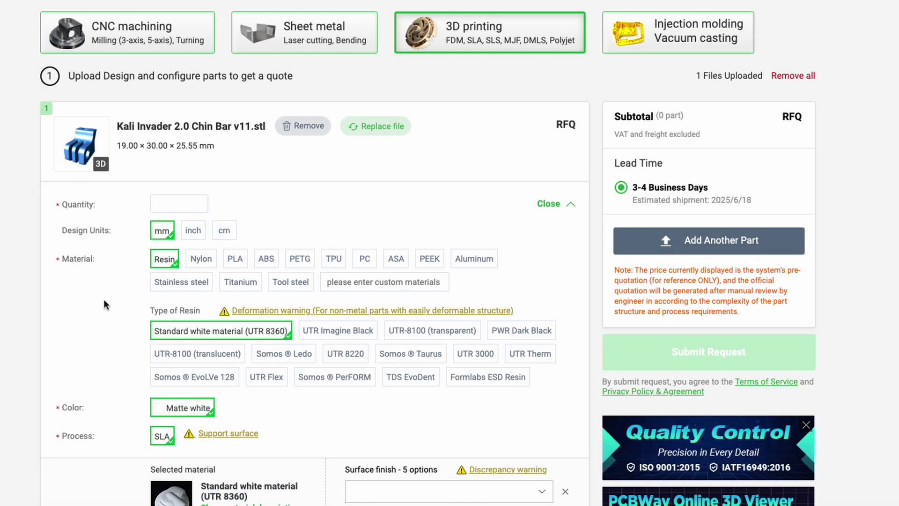
pyautogui.click(174, 209)
pyautogui.click(227, 255)
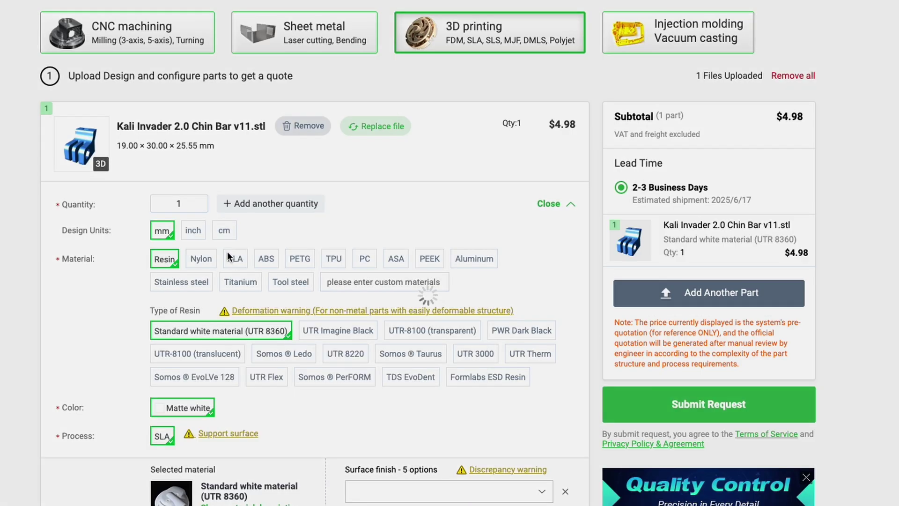
# - Compare Aluminum, Stainless steel, Titanium and Tool steel prices, settling on Titanium TC4 ($157.74)
pyautogui.click(485, 261)
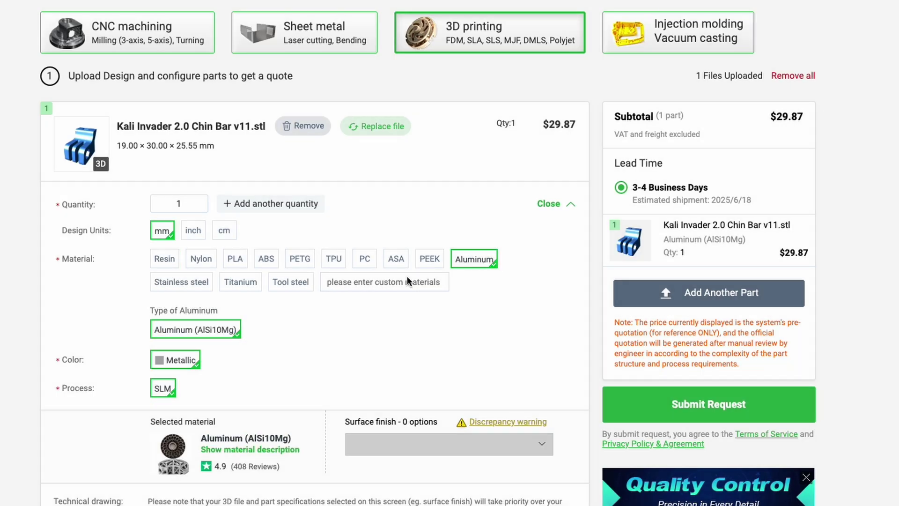
pyautogui.click(197, 284)
pyautogui.click(243, 280)
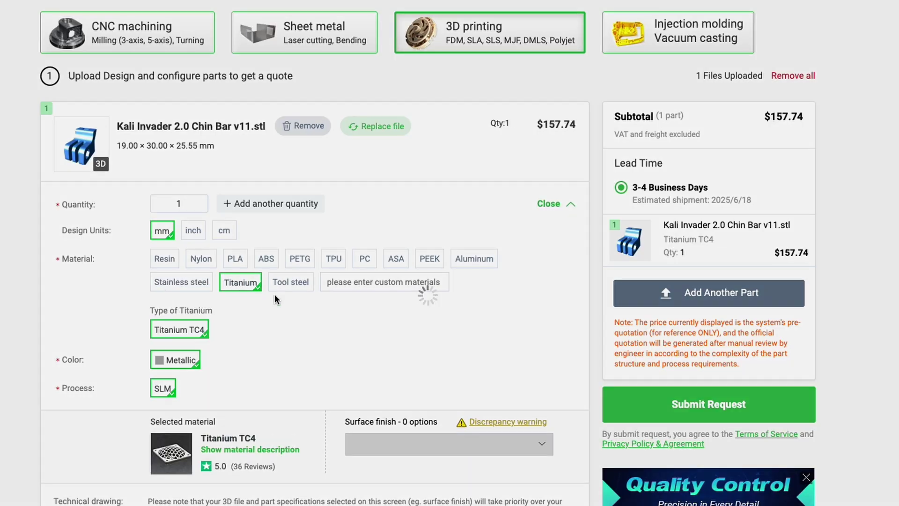
pyautogui.click(301, 282)
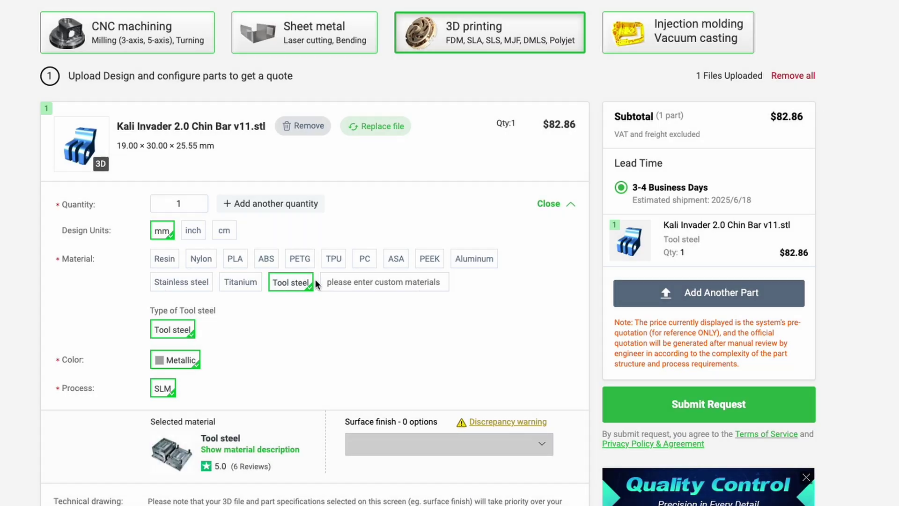
pyautogui.click(238, 283)
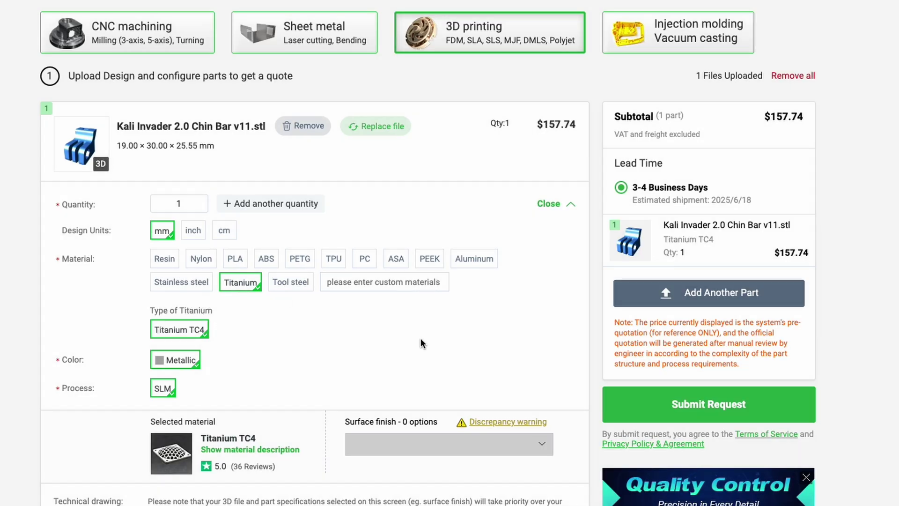